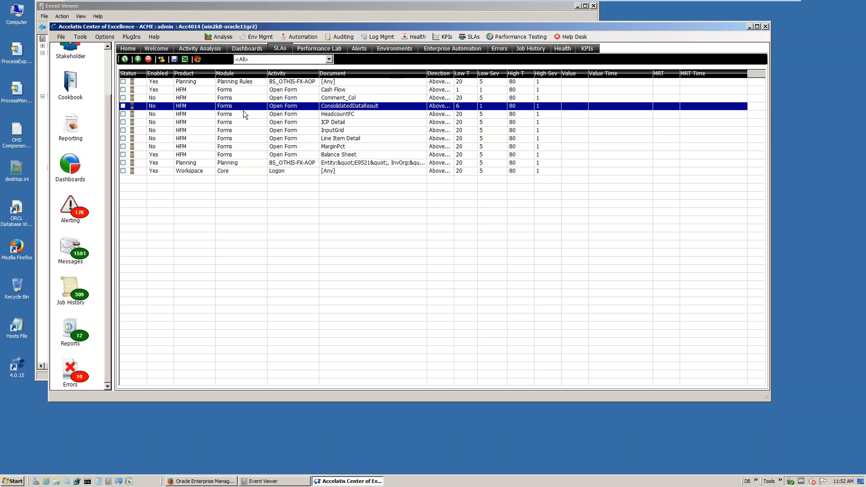
Filter the SLA list by the Planning filter, and return it to showing all SLAs
{"action": "left_click", "coordinate": [262, 60]}
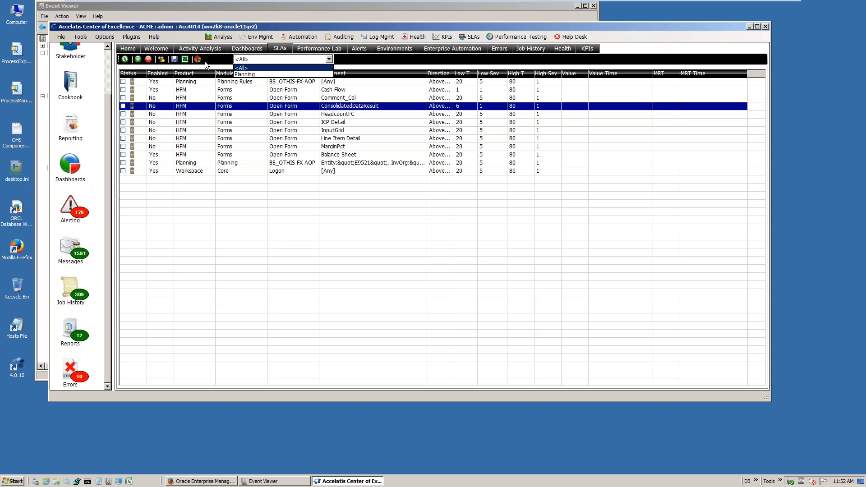
{"action": "left_click", "coordinate": [254, 74]}
{"action": "left_click", "coordinate": [263, 60]}
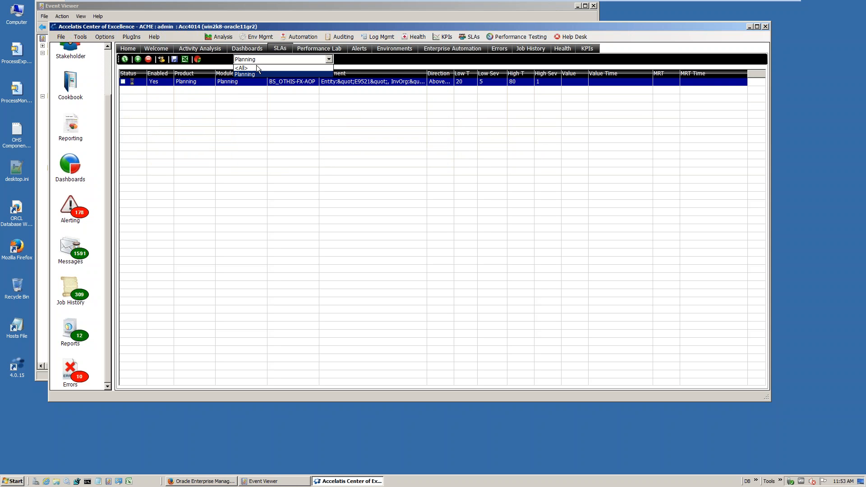
{"action": "left_click", "coordinate": [266, 67]}
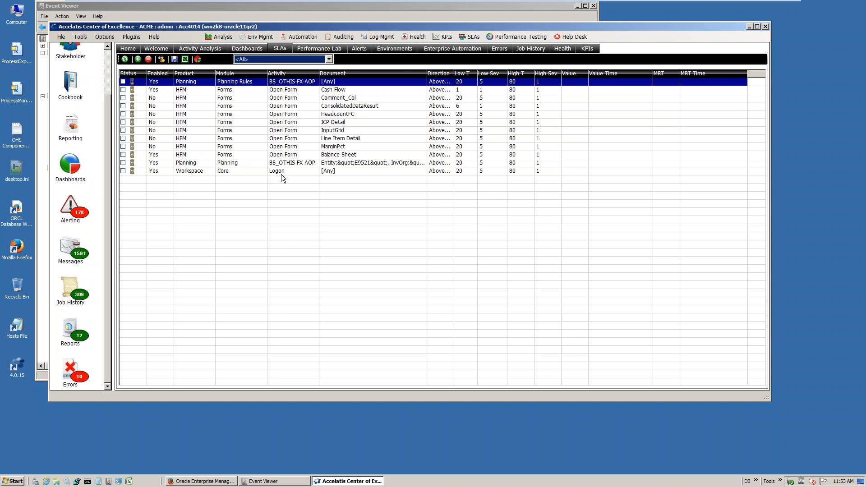
Create a new filter, named with a person's first name, from the Balance Sheet, Planning module BS_OTHIS-FX-AOP and Workspace Logon SLAs
{"action": "left_click", "coordinate": [202, 59]}
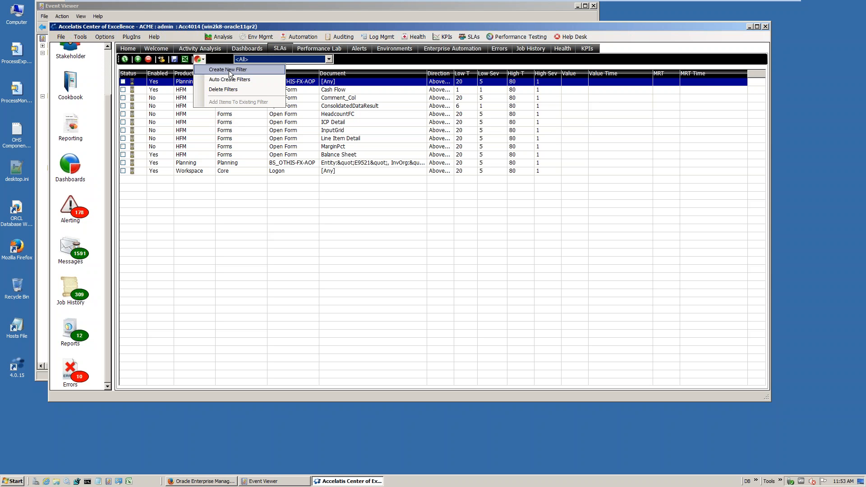
{"action": "left_click", "coordinate": [291, 224]}
{"action": "left_click", "coordinate": [123, 155]}
{"action": "left_click", "coordinate": [129, 162]}
{"action": "left_click", "coordinate": [124, 170]}
{"action": "left_click", "coordinate": [123, 162]}
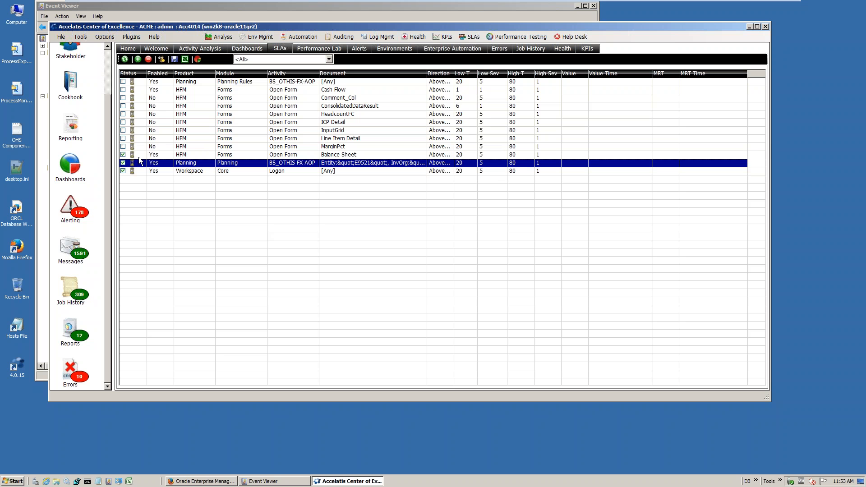
{"action": "left_click", "coordinate": [204, 60]}
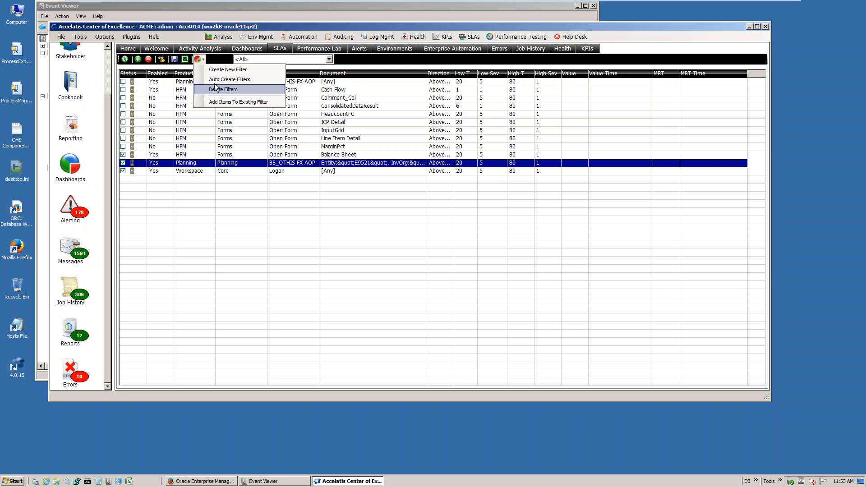
{"action": "left_click", "coordinate": [218, 71]}
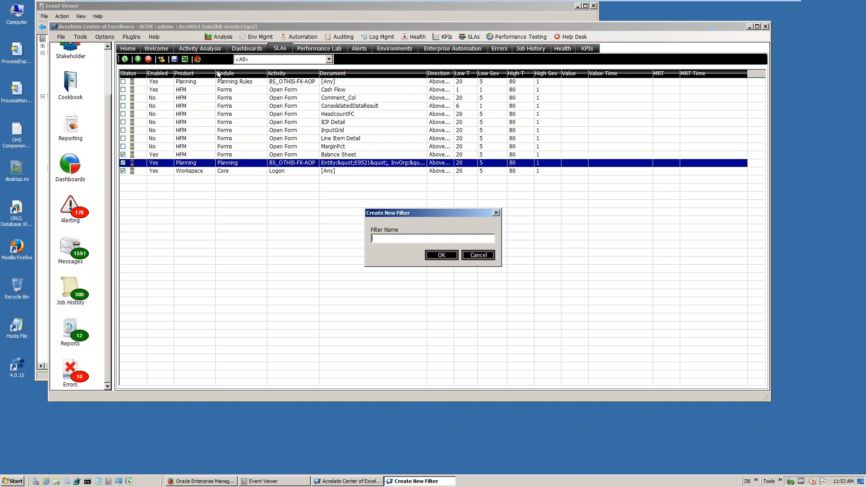
{"action": "type", "text": "Chuck"}
{"action": "left_click", "coordinate": [439, 255]}
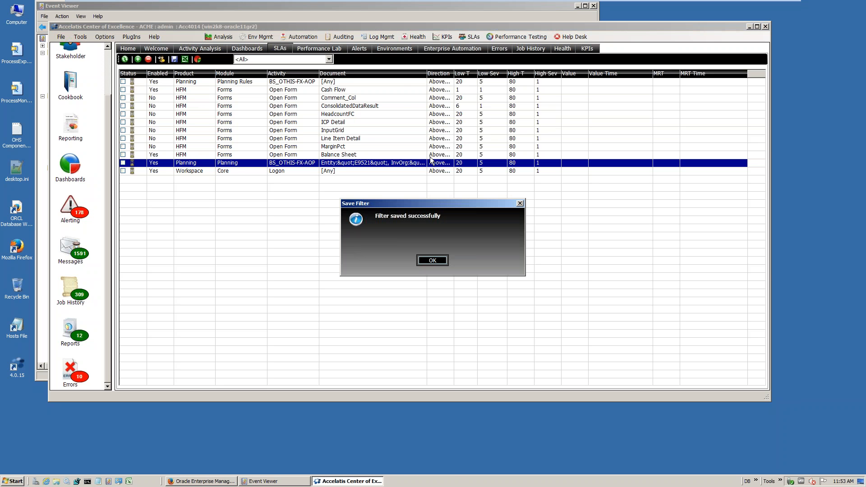
{"action": "left_click", "coordinate": [432, 260]}
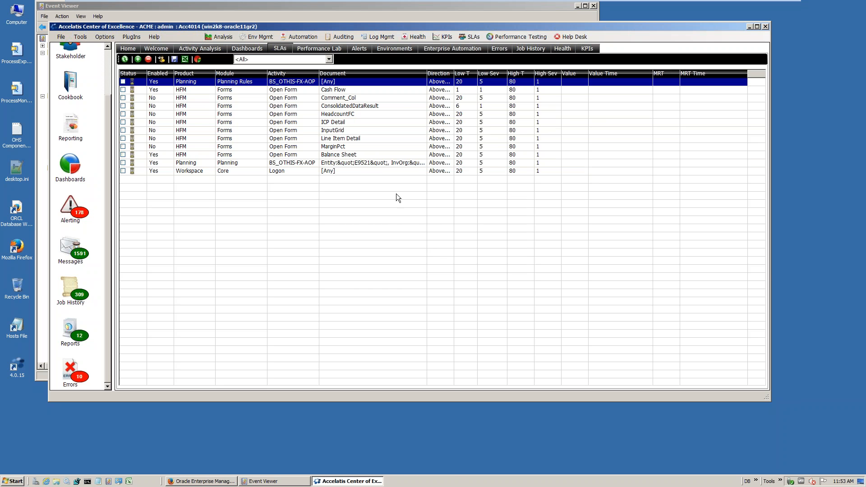
View the SLA list through the newly created filter, and switch back to the unfiltered list
{"action": "left_click", "coordinate": [329, 59]}
{"action": "left_click", "coordinate": [252, 82]}
{"action": "left_click", "coordinate": [260, 62]}
{"action": "left_click", "coordinate": [261, 68]}
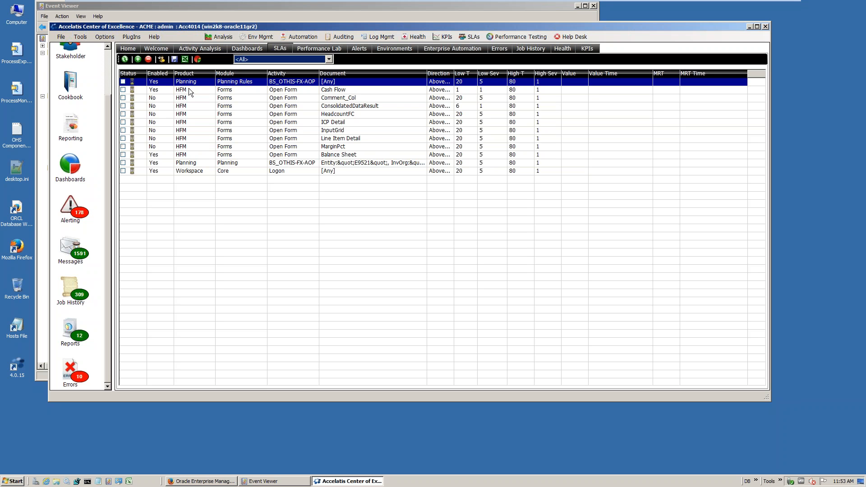
{"action": "left_click", "coordinate": [138, 60]}
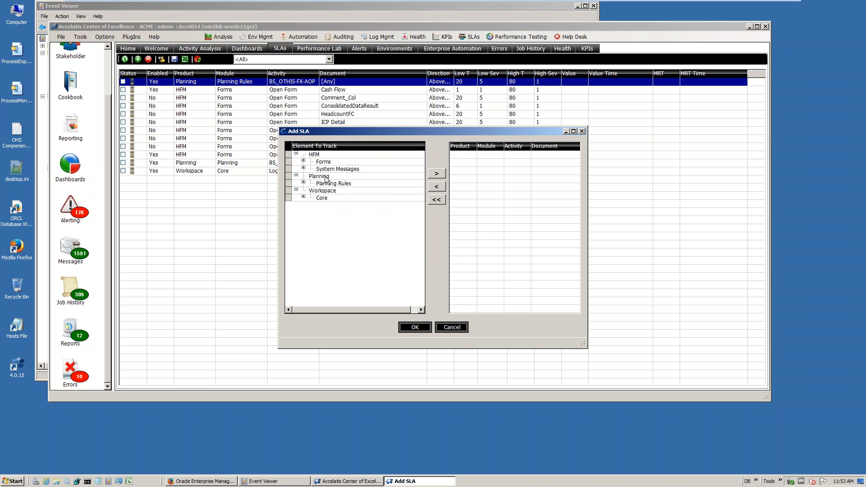
{"action": "left_click", "coordinate": [303, 162]}
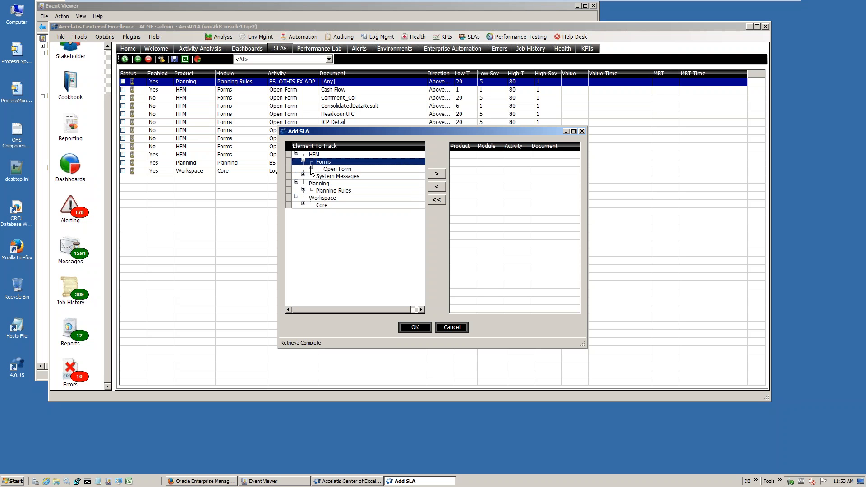
{"action": "left_click", "coordinate": [311, 169]}
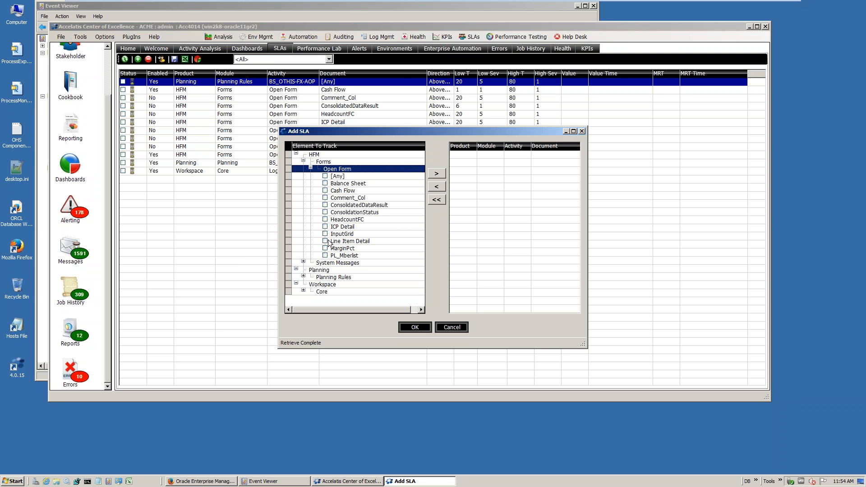
{"action": "left_click", "coordinate": [453, 328]}
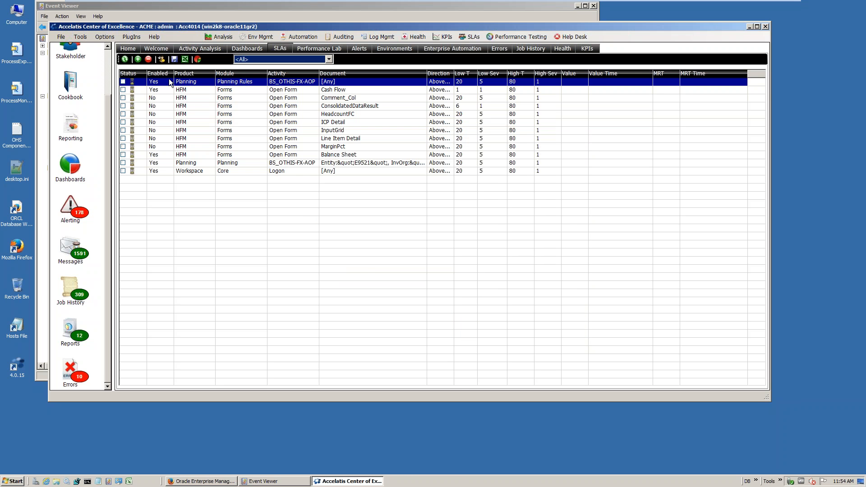
Add a new SLA that tracks the HFM Forms Open Form activity for the Comment_Col document
{"action": "left_click", "coordinate": [126, 61]}
{"action": "left_click", "coordinate": [138, 59]}
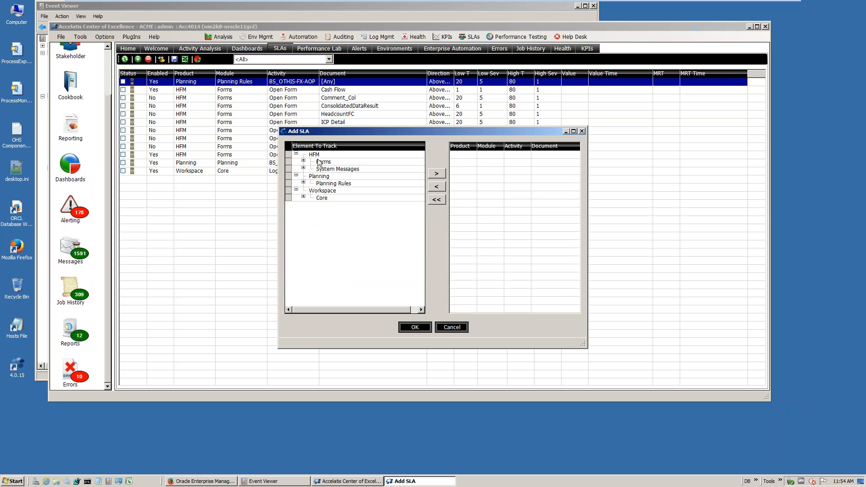
{"action": "left_click", "coordinate": [303, 162]}
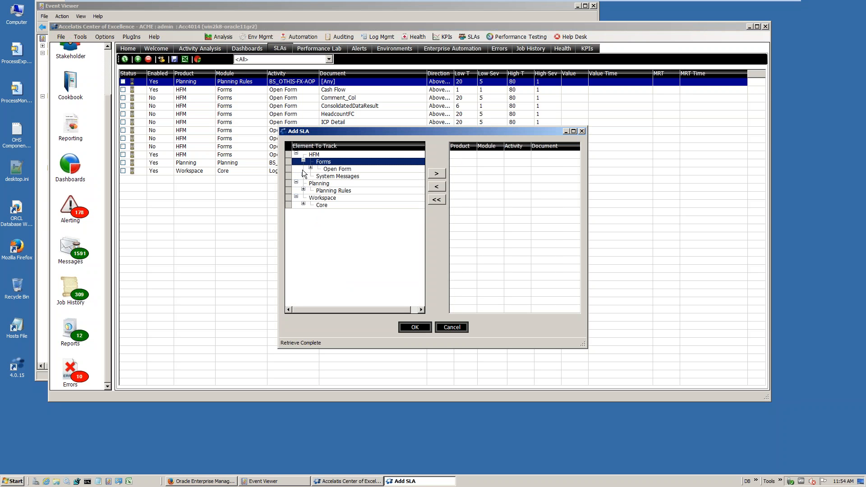
{"action": "left_click", "coordinate": [310, 169]}
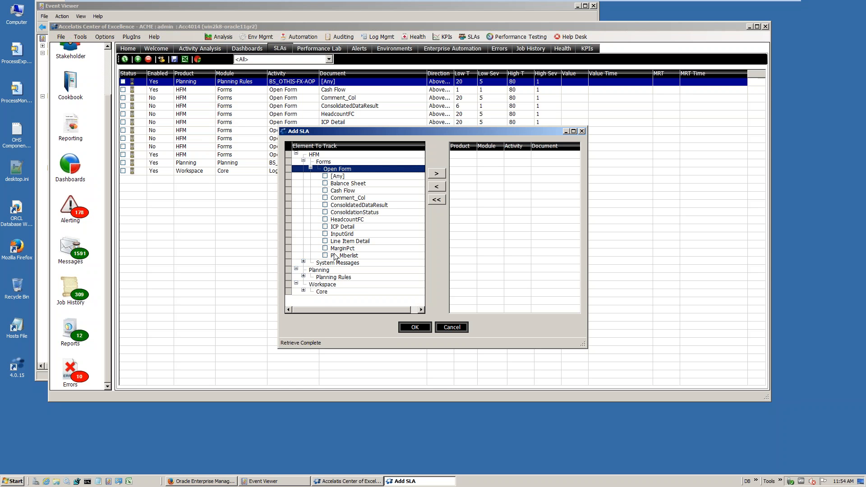
{"action": "left_click", "coordinate": [304, 291]}
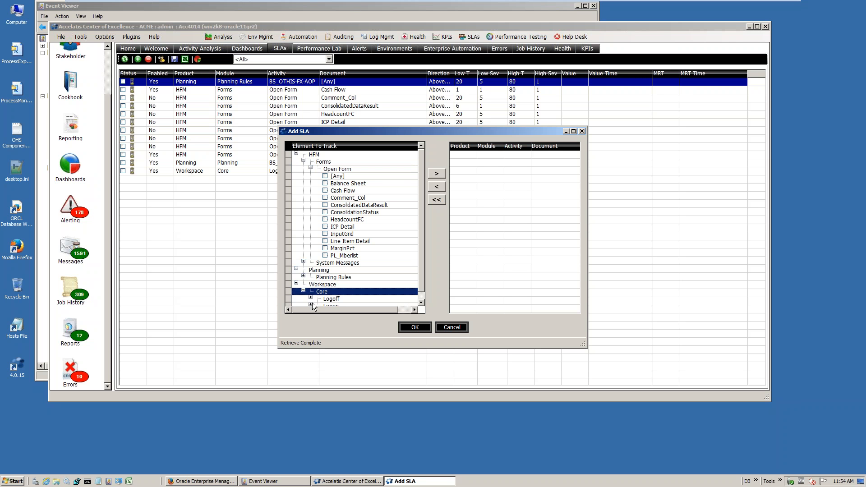
{"action": "left_click", "coordinate": [420, 301]}
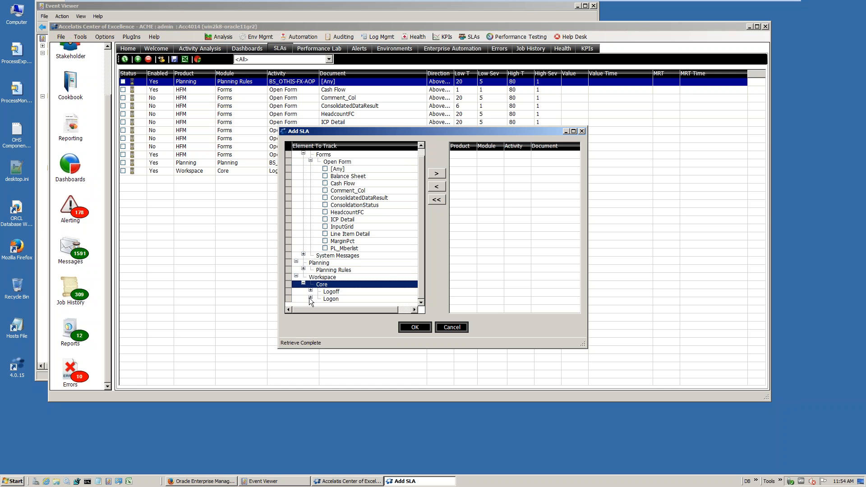
{"action": "left_click", "coordinate": [311, 298]}
{"action": "left_click", "coordinate": [422, 301]}
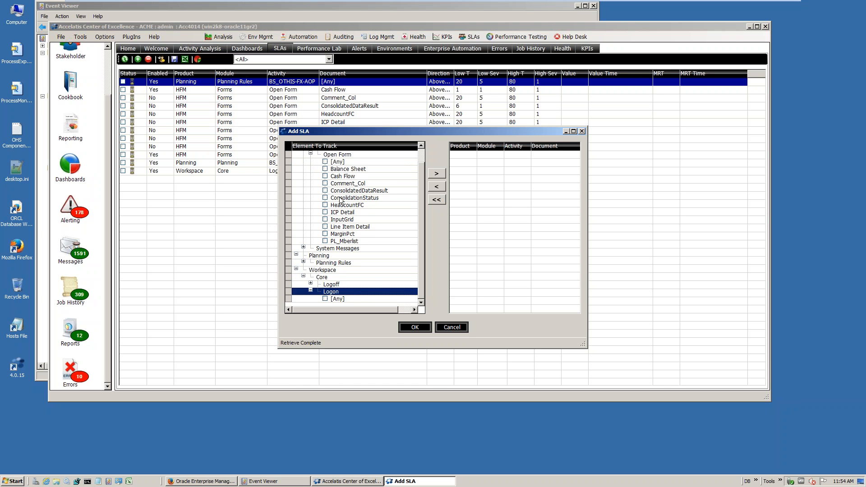
{"action": "left_click", "coordinate": [343, 184]}
{"action": "left_click", "coordinate": [325, 183]}
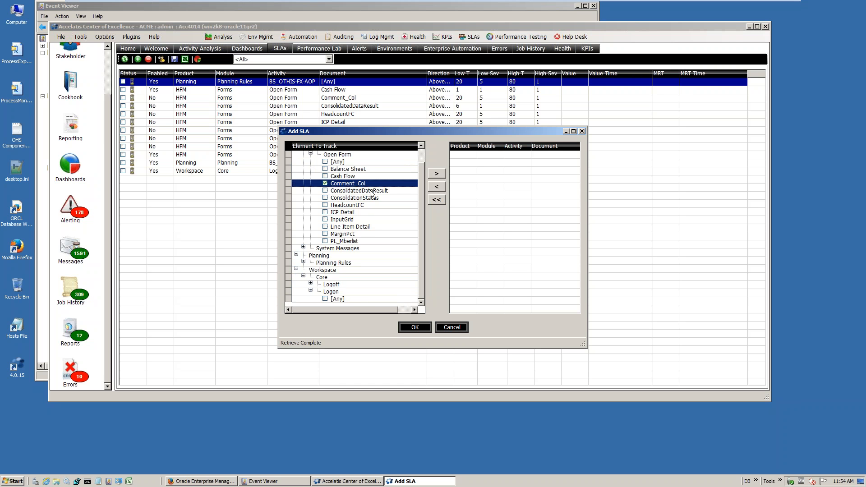
{"action": "left_click", "coordinate": [436, 174]}
{"action": "left_click", "coordinate": [415, 327]}
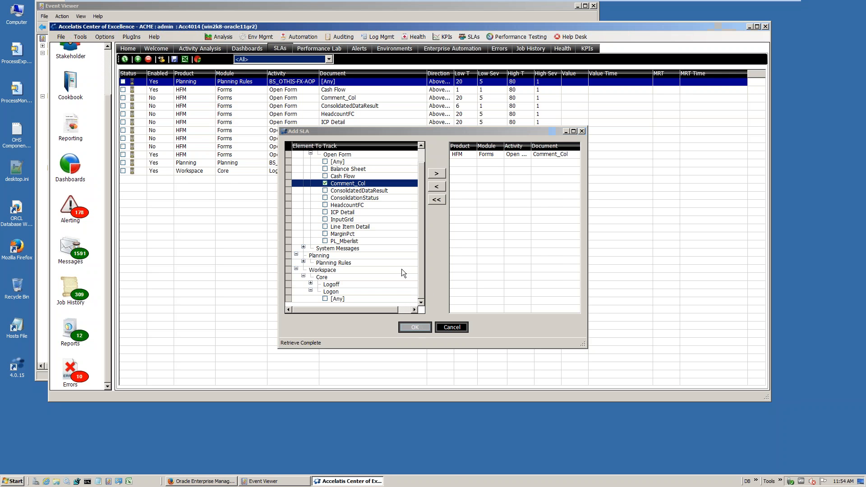
Configure the new Comment_Col SLA with an activity trigger value of 5 seconds and severity 1
{"action": "left_click", "coordinate": [360, 180]}
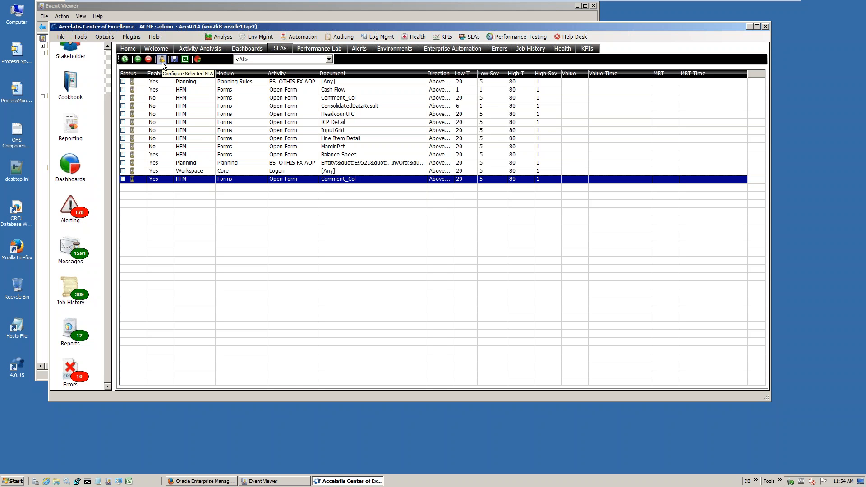
{"action": "double_click", "coordinate": [300, 179]}
{"action": "left_click_drag", "start_coordinate": [237, 104], "coordinate": [354, 115]}
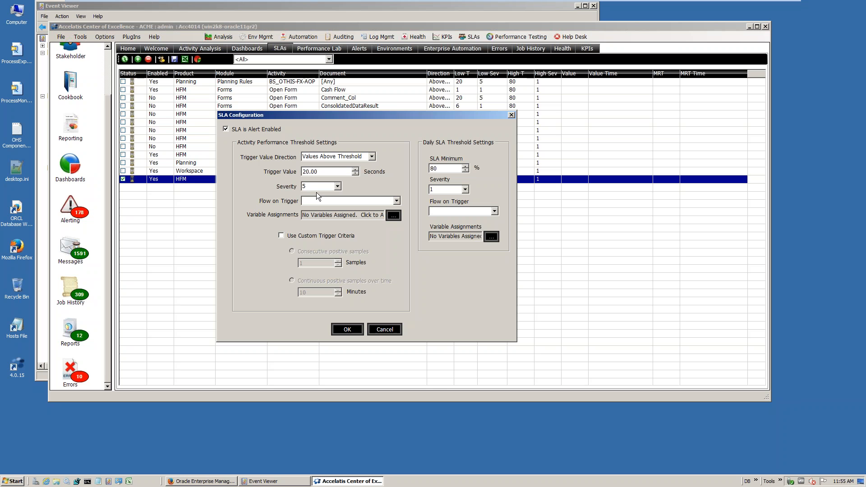
{"action": "double_click", "coordinate": [328, 171]}
{"action": "type", "text": "2"}
{"action": "key", "text": "BackSpace"}
{"action": "type", "text": "5"}
{"action": "double_click", "coordinate": [316, 173]}
{"action": "left_click", "coordinate": [336, 186]}
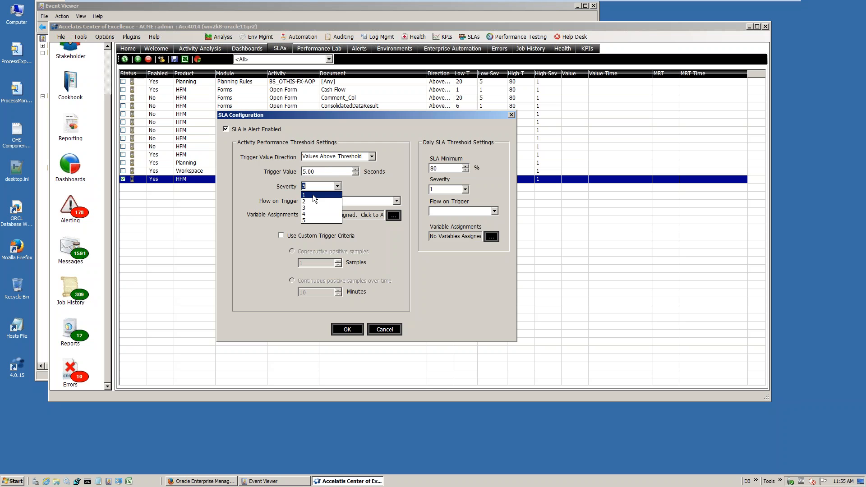
{"action": "left_click", "coordinate": [312, 195]}
Review the flows available for the activity performance trigger without assigning one
{"action": "left_click", "coordinate": [397, 201]}
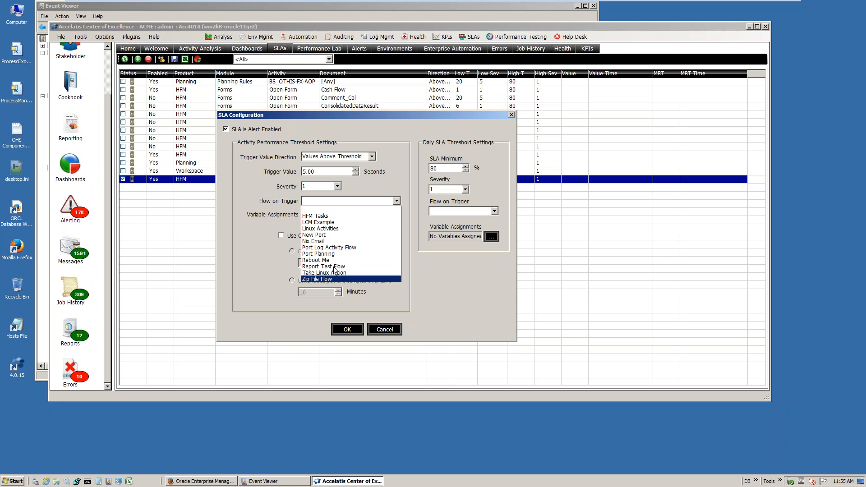
{"action": "left_click", "coordinate": [374, 209]}
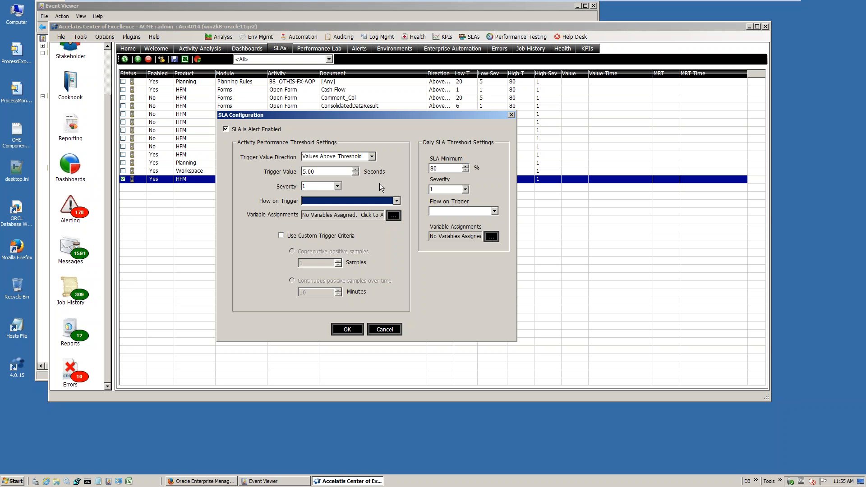
{"action": "left_click", "coordinate": [351, 200]}
{"action": "left_click", "coordinate": [352, 199]}
Try custom trigger criteria with 3 consecutive positive samples, and turn the custom criteria off again
{"action": "left_click", "coordinate": [314, 235]}
{"action": "left_click", "coordinate": [296, 251]}
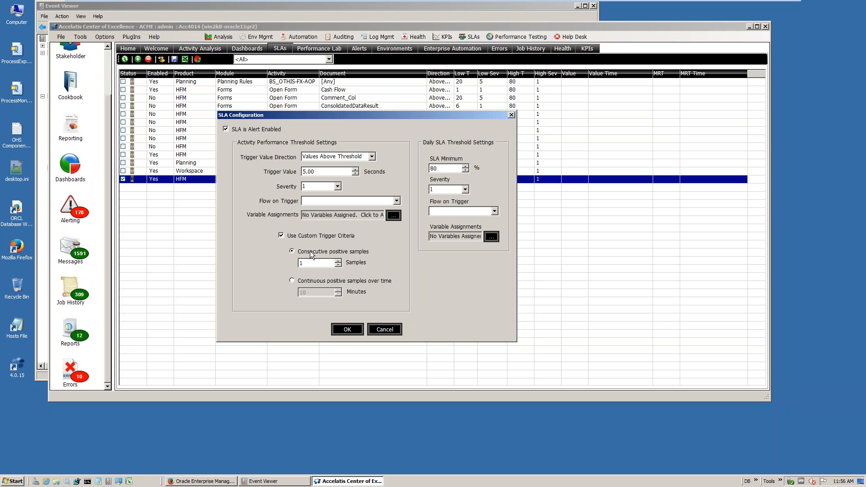
{"action": "left_click", "coordinate": [338, 261]}
{"action": "left_click", "coordinate": [338, 261]}
{"action": "left_click", "coordinate": [305, 237]}
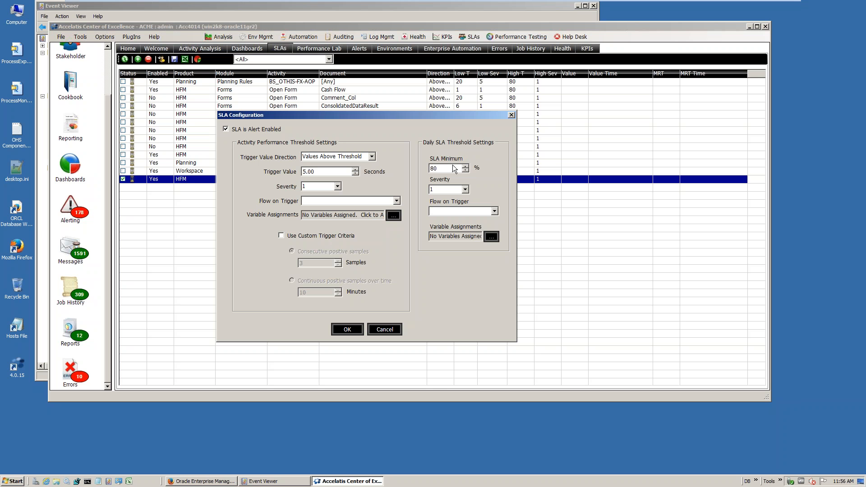
{"action": "left_click_drag", "start_coordinate": [453, 168], "coordinate": [420, 172]}
{"action": "double_click", "coordinate": [334, 171]}
{"action": "left_click", "coordinate": [333, 172]}
{"action": "left_click_drag", "start_coordinate": [324, 171], "coordinate": [276, 171]}
{"action": "left_click_drag", "start_coordinate": [446, 168], "coordinate": [417, 169]}
{"action": "left_click", "coordinate": [449, 169]}
{"action": "double_click", "coordinate": [432, 169]}
{"action": "left_click", "coordinate": [455, 171]}
Review the severity and flow choices in the daily SLA threshold settings without changing them
{"action": "left_click", "coordinate": [465, 189]}
{"action": "left_click", "coordinate": [464, 190]}
{"action": "left_click", "coordinate": [464, 189]}
{"action": "left_click", "coordinate": [469, 190]}
{"action": "left_click", "coordinate": [495, 212]}
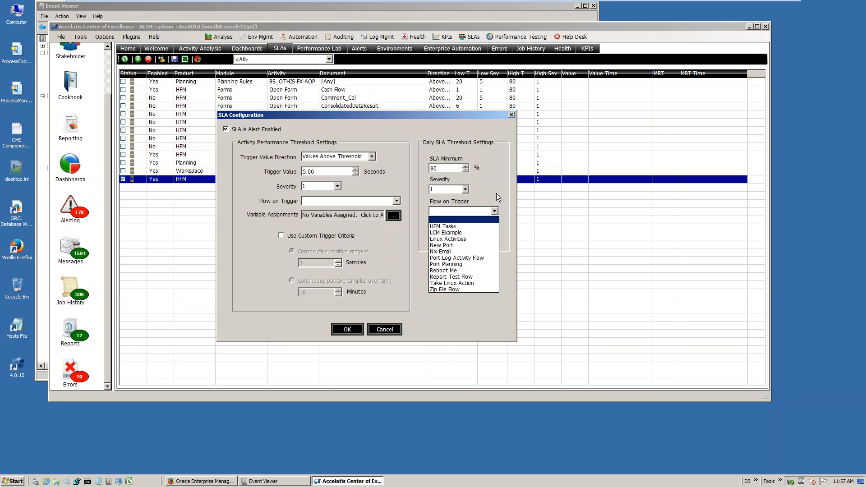
{"action": "left_click", "coordinate": [493, 195]}
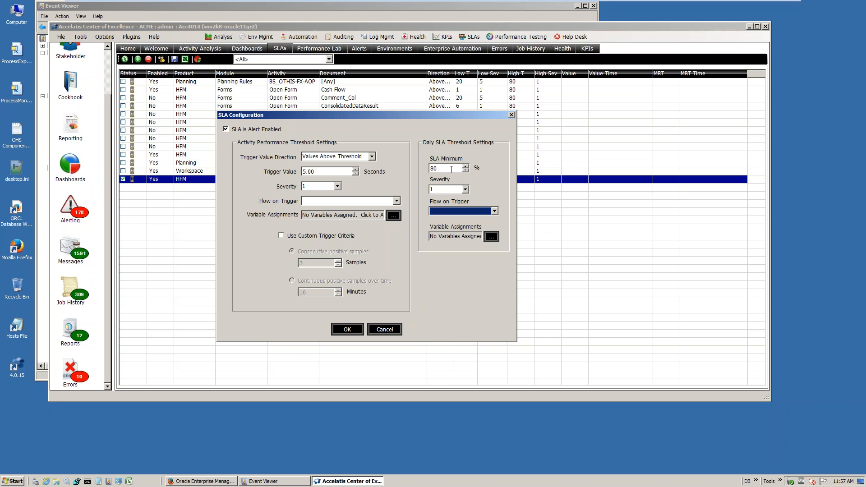
Set the daily SLA minimum to 98% and confirm the SLA configuration
{"action": "double_click", "coordinate": [431, 171]}
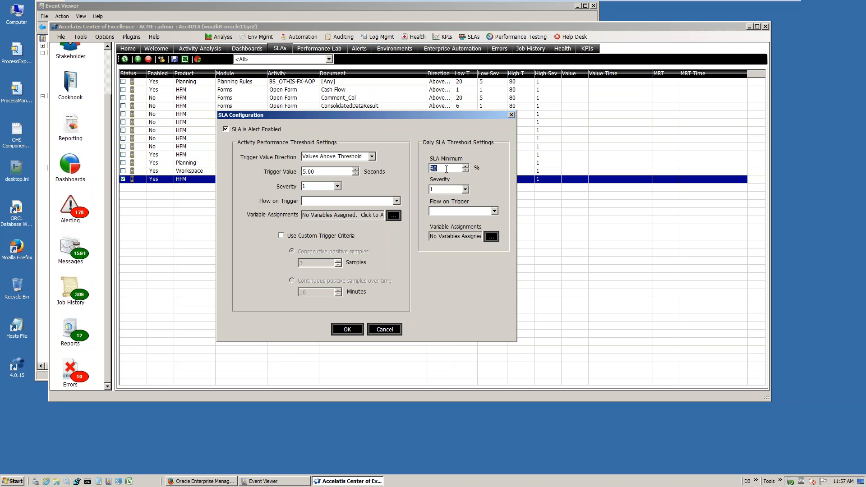
{"action": "type", "text": "98"}
{"action": "left_click", "coordinate": [347, 329]}
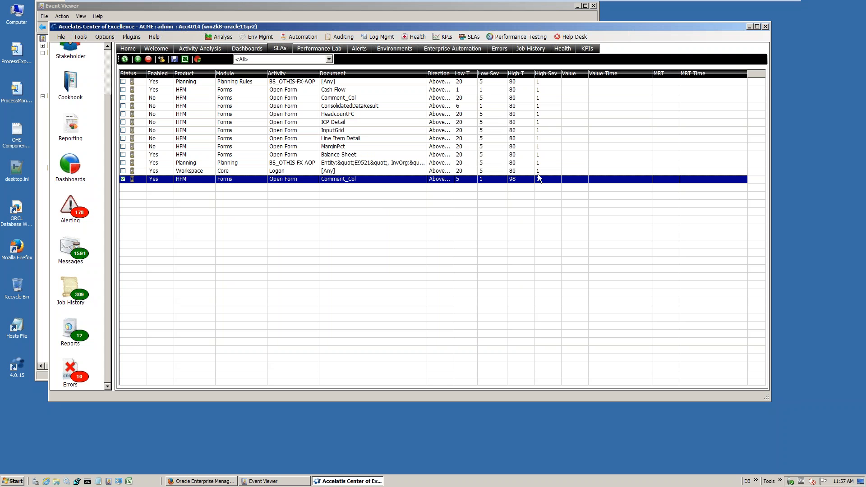
Save the updated SLA definitions
{"action": "left_click", "coordinate": [175, 59]}
{"action": "left_click", "coordinate": [435, 260]}
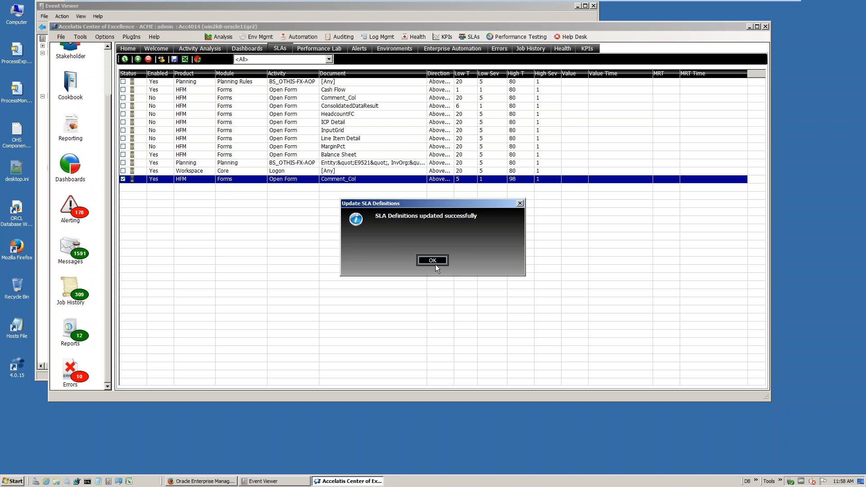
{"action": "left_click", "coordinate": [434, 261]}
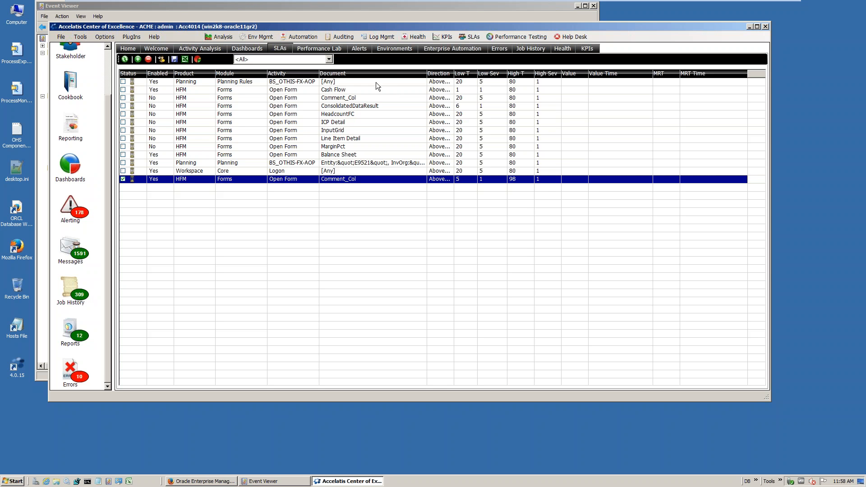
Open the SLA Dashboard and examine the compliance entries in the Weekly SLA List for the HFM forms and Workspace logon
{"action": "left_click", "coordinate": [242, 47]}
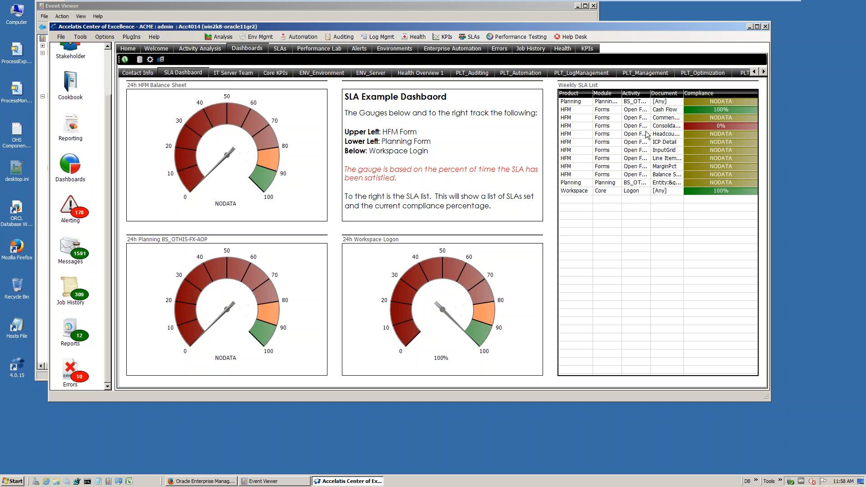
{"action": "left_click", "coordinate": [639, 127]}
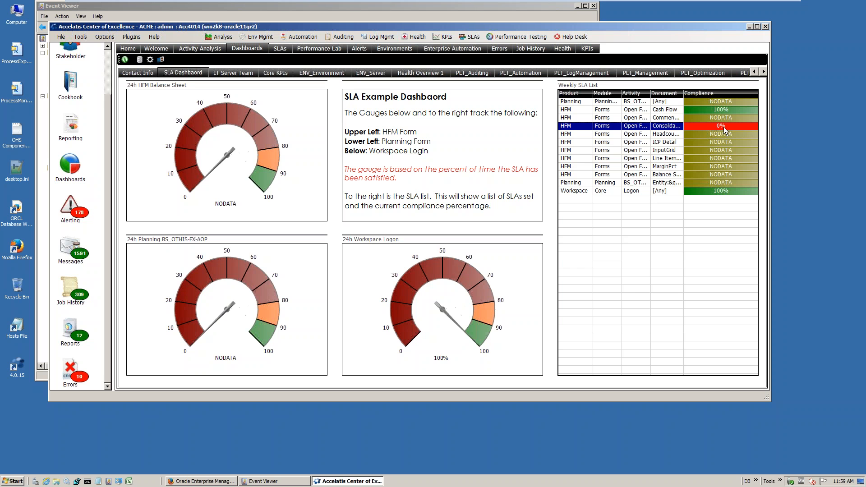
{"action": "left_click", "coordinate": [723, 111]}
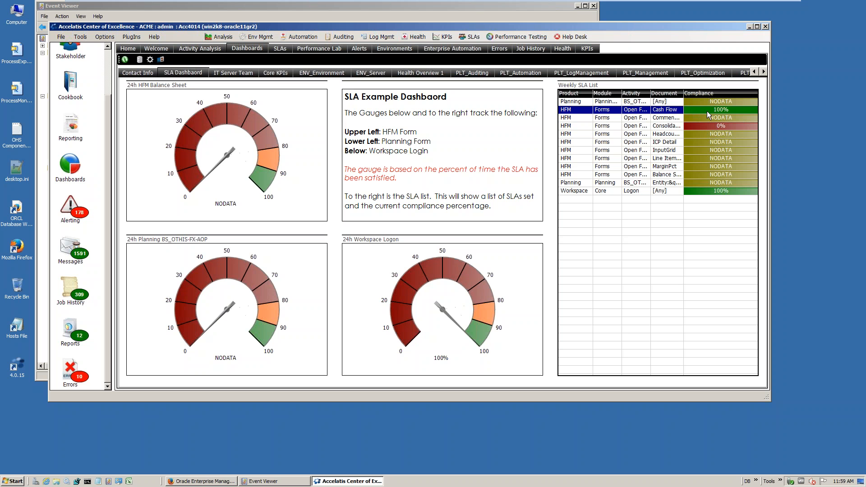
{"action": "left_click", "coordinate": [721, 192]}
{"action": "left_click", "coordinate": [722, 143]}
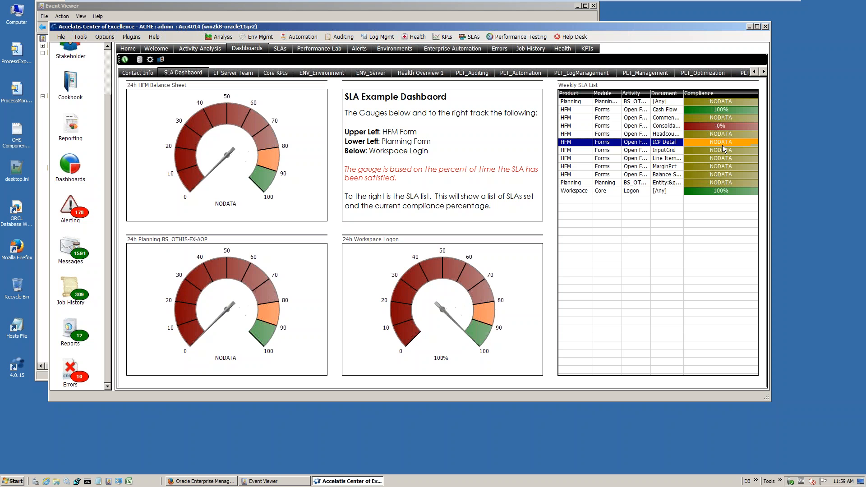
{"action": "left_click", "coordinate": [723, 150]}
{"action": "left_click", "coordinate": [717, 167]}
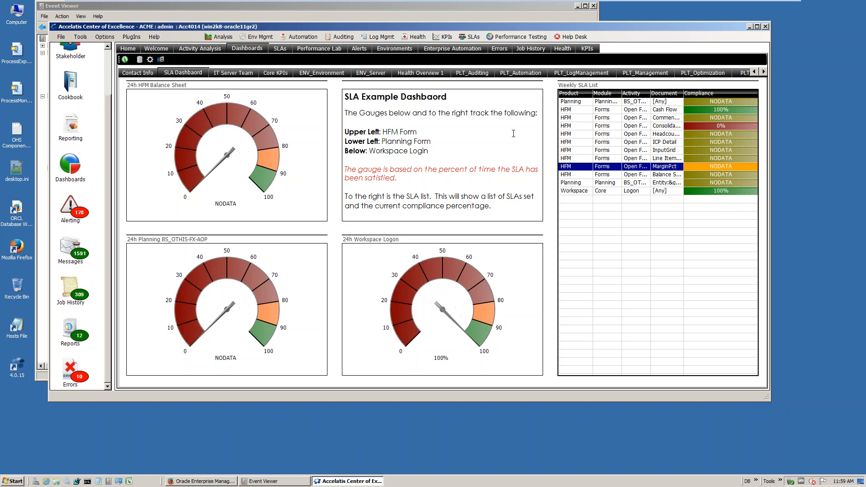
Close the existing SLA Running Average graph in the Performance Lab and reselect SLA Running Average as the data type
{"action": "left_click", "coordinate": [324, 48]}
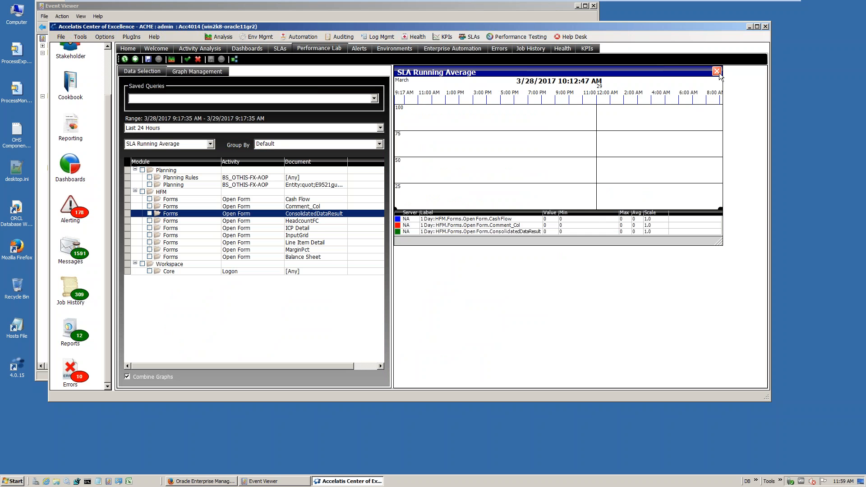
{"action": "left_click", "coordinate": [719, 74]}
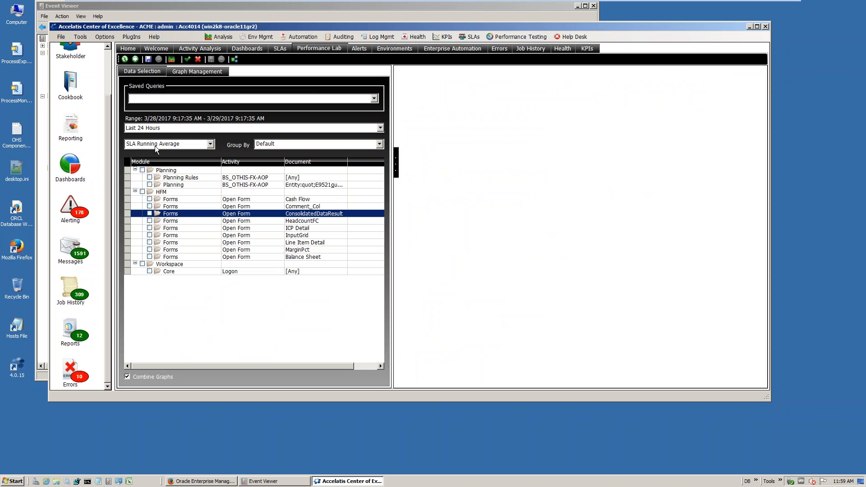
{"action": "left_click", "coordinate": [179, 145]}
{"action": "left_click", "coordinate": [178, 145]}
{"action": "left_click", "coordinate": [179, 145]}
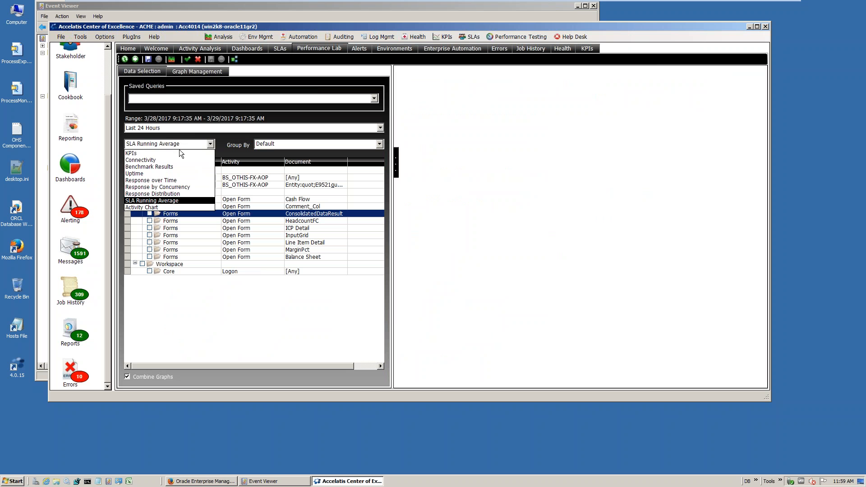
{"action": "left_click", "coordinate": [171, 202]}
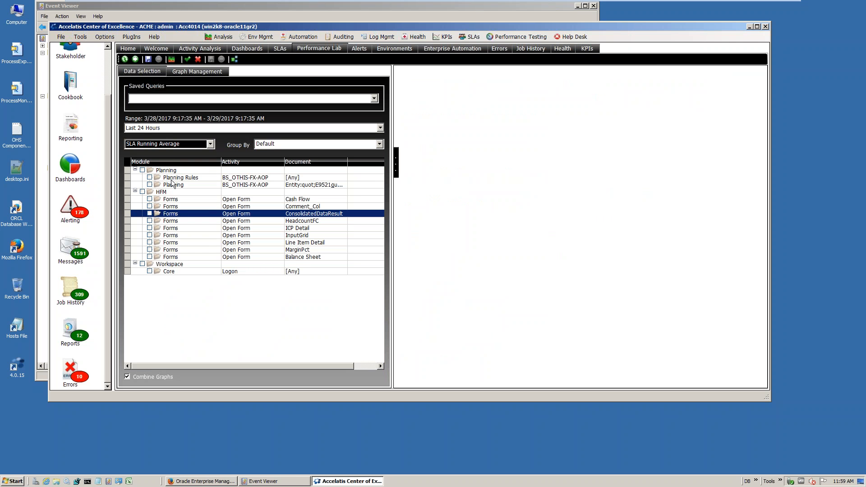
Check the SLA definitions, and graph the Workspace Core Logon SLA running average in the Performance Lab for the last 30 days
{"action": "left_click", "coordinate": [281, 49]}
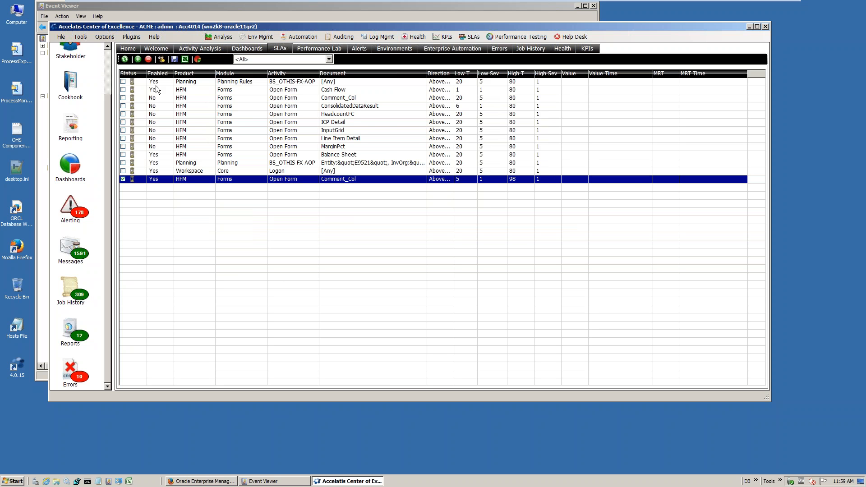
{"action": "left_click", "coordinate": [315, 50]}
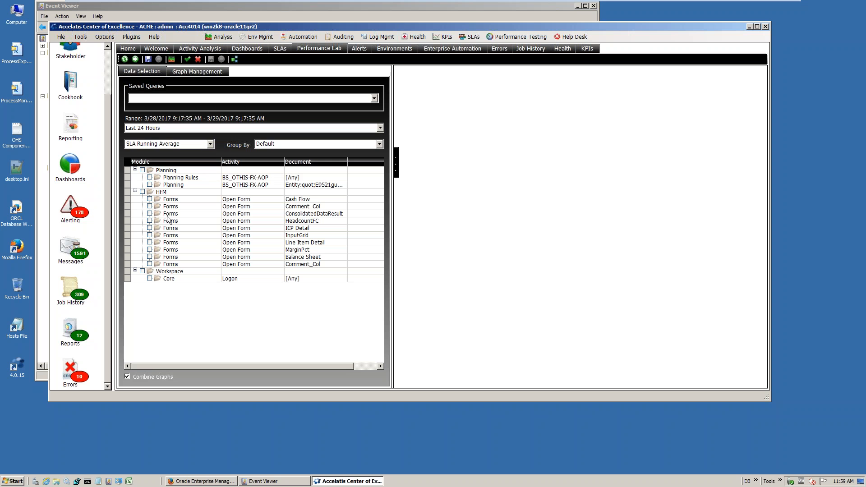
{"action": "left_click", "coordinate": [166, 128]}
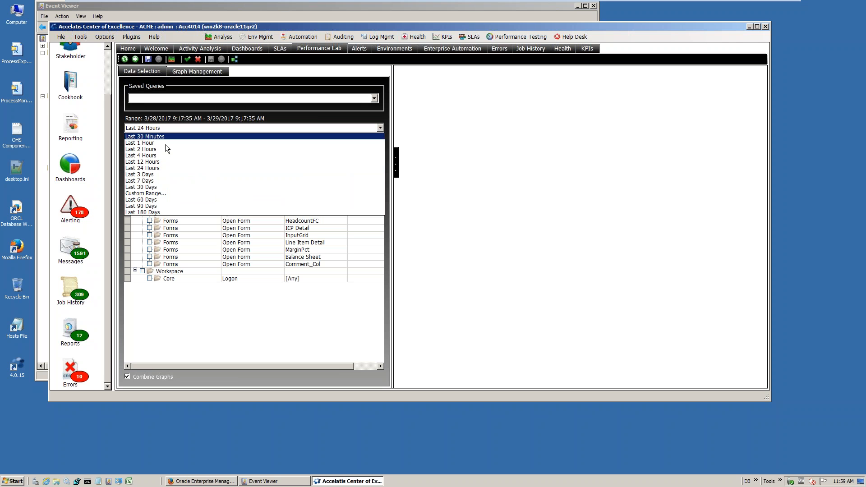
{"action": "left_click", "coordinate": [165, 187]}
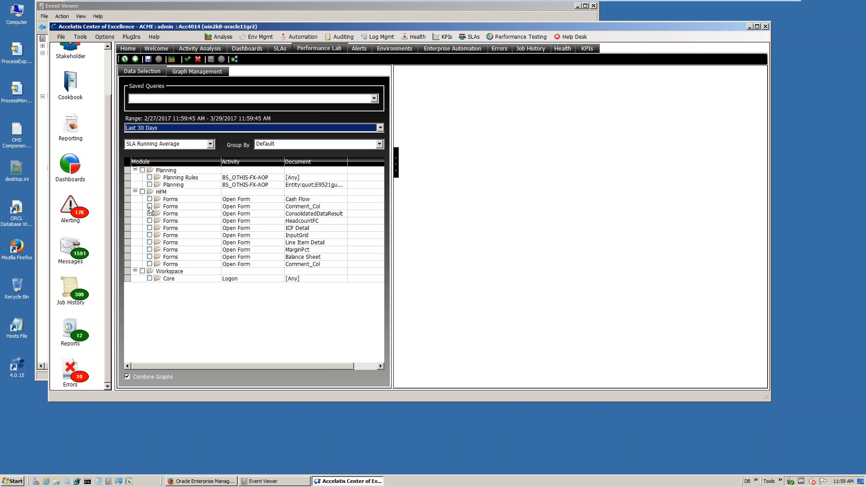
{"action": "left_click", "coordinate": [150, 279]}
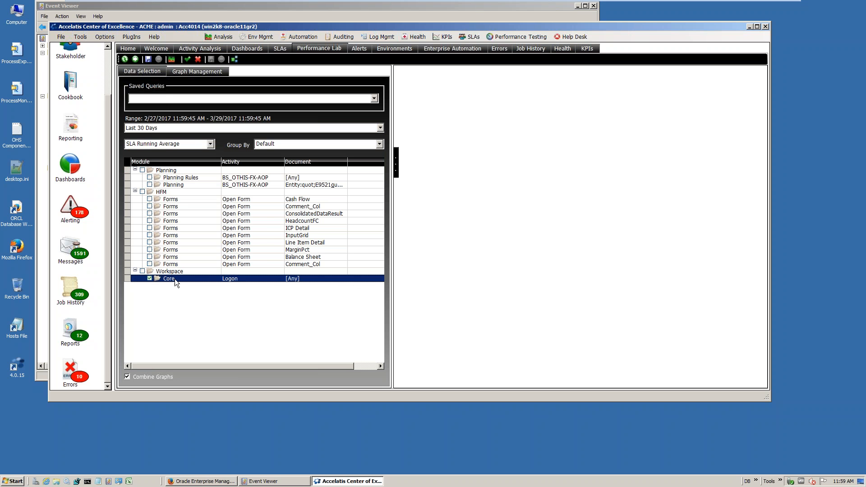
{"action": "left_click", "coordinate": [135, 59]}
{"action": "left_click", "coordinate": [390, 261]}
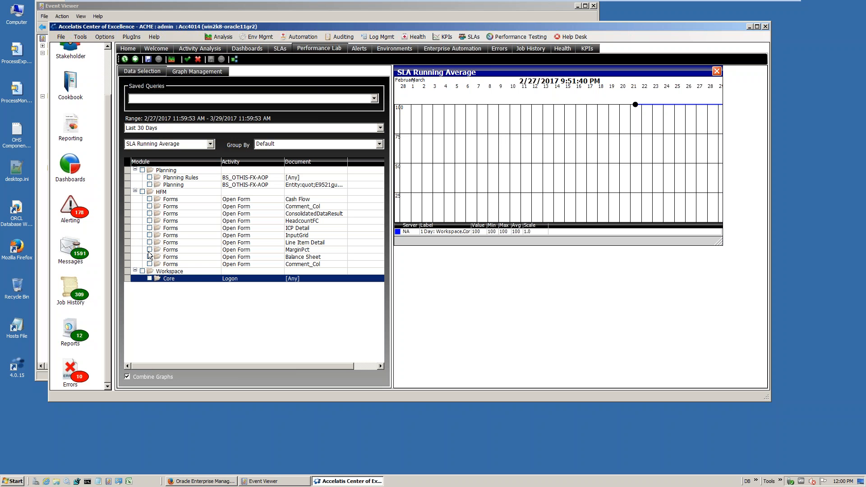
Delete the ConsolidatedDataResult, HeadcountFC and newly added Comment_Col SLAs from the SLA definitions
{"action": "left_click", "coordinate": [280, 48]}
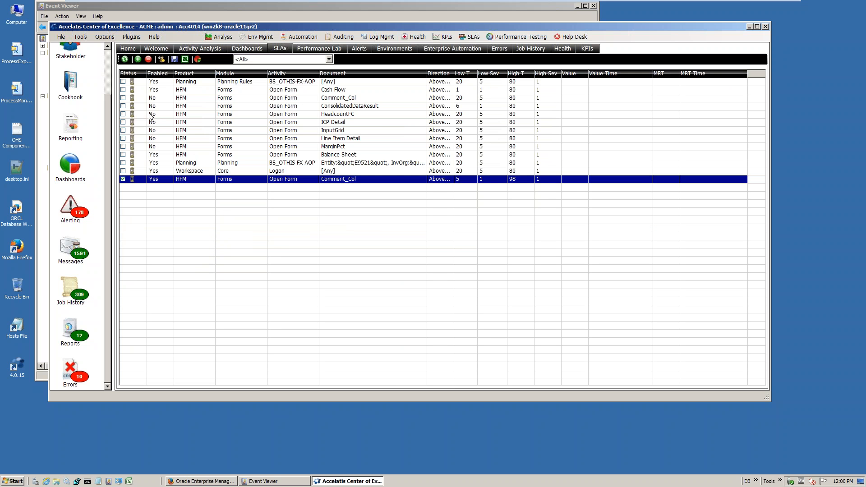
{"action": "left_click", "coordinate": [122, 106]}
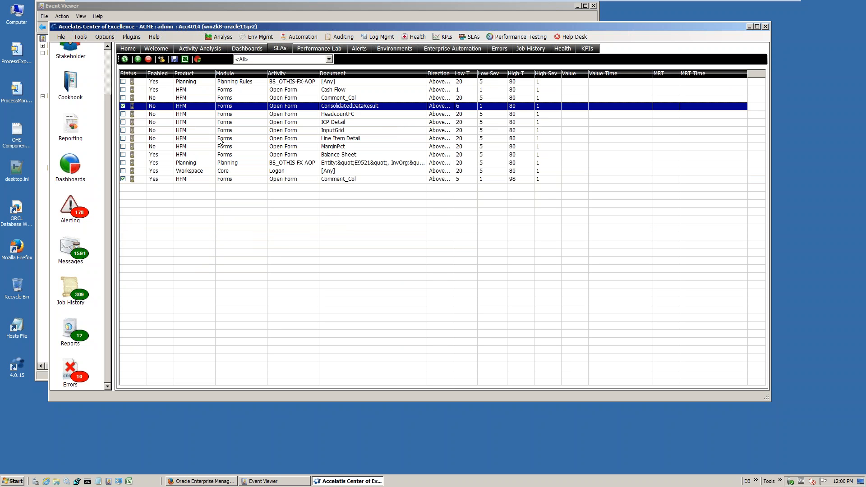
{"action": "left_click", "coordinate": [122, 114]}
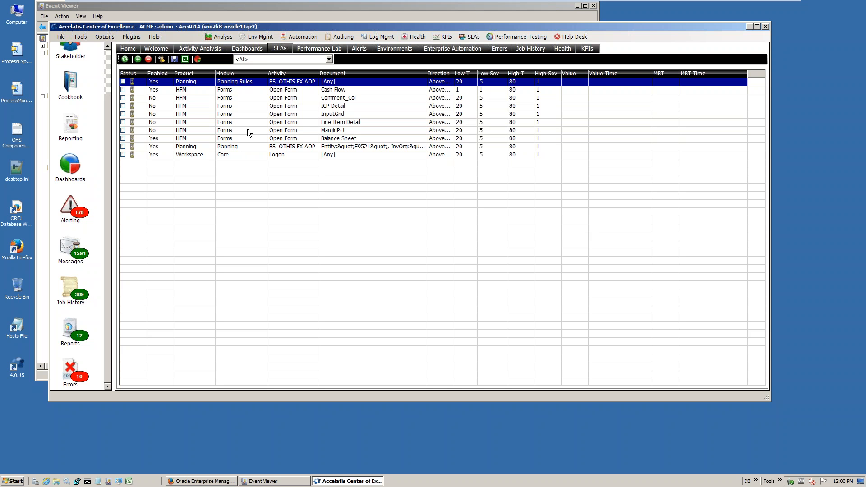
Examine the details of the HFM open-form events on the user activity timeline in Activity Analysis
{"action": "left_click", "coordinate": [194, 49]}
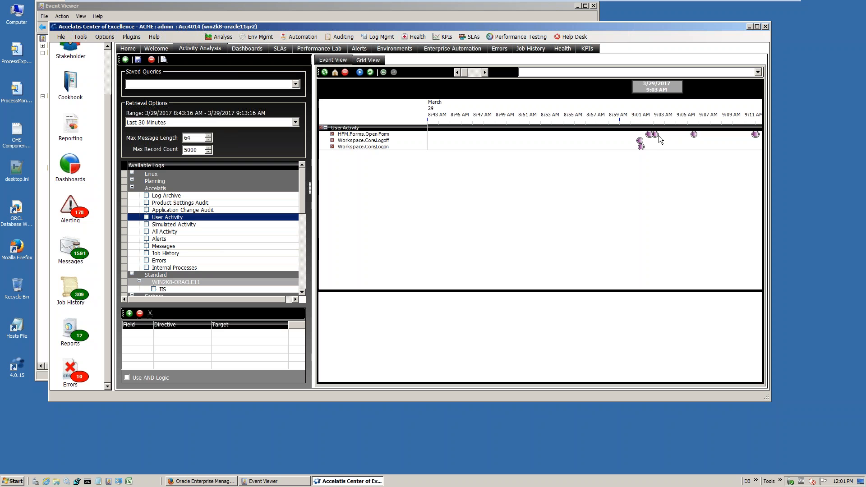
{"action": "mouse_move", "coordinate": [657, 135]}
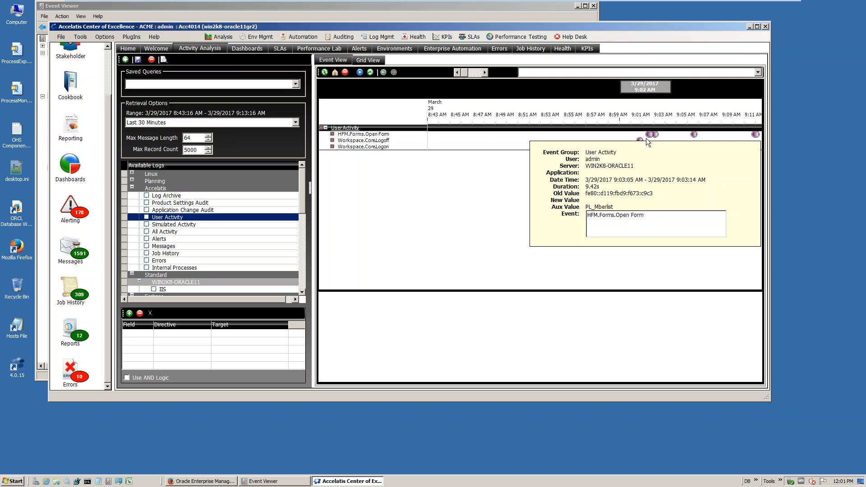
{"action": "mouse_move", "coordinate": [694, 137]}
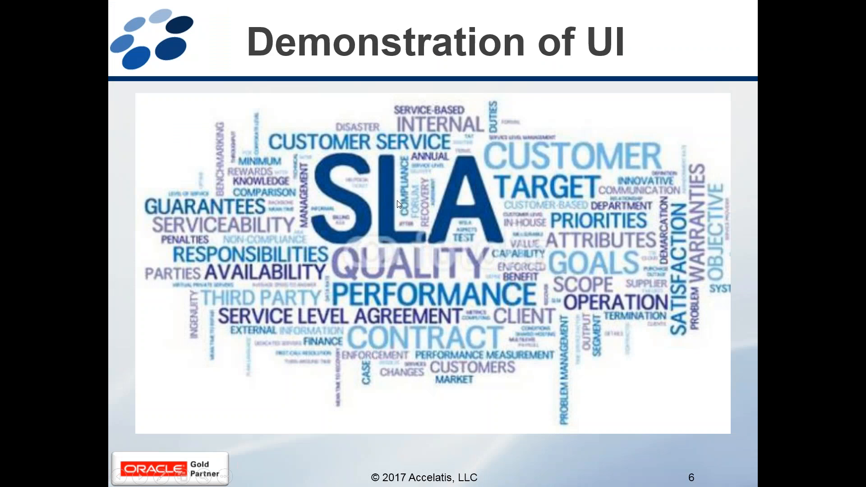
{"action": "left_click", "coordinate": [647, 154]}
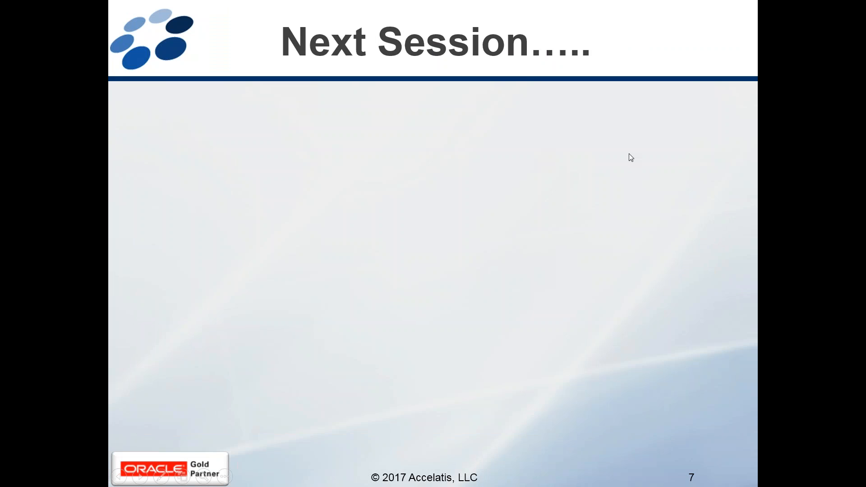
{"action": "left_click", "coordinate": [629, 154]}
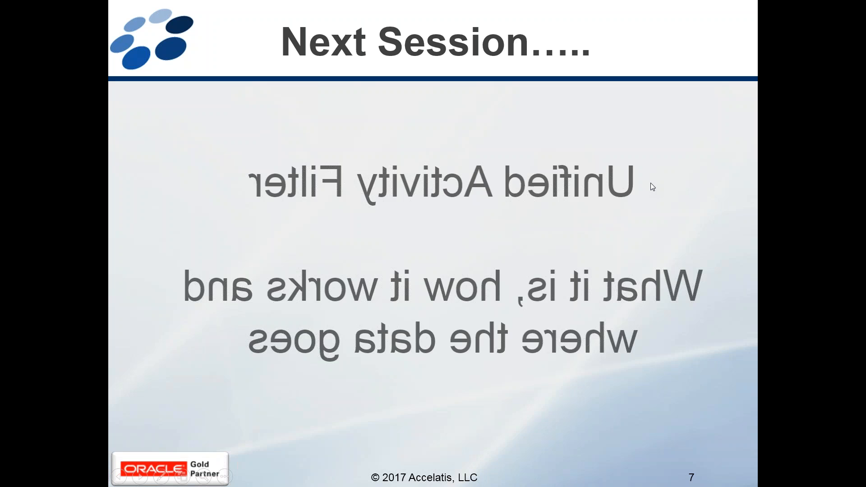